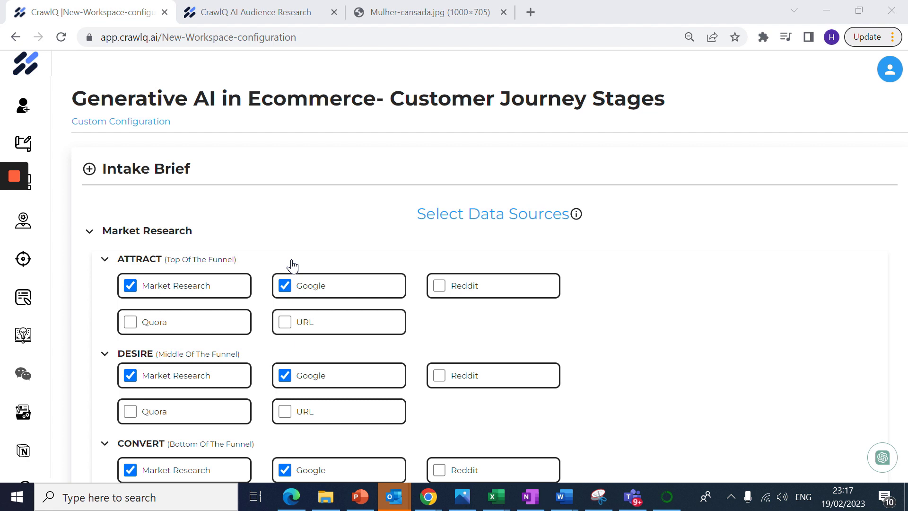
{"action": "scroll", "coordinate": [293, 266], "scroll_direction": "down", "scroll_amount": 1}
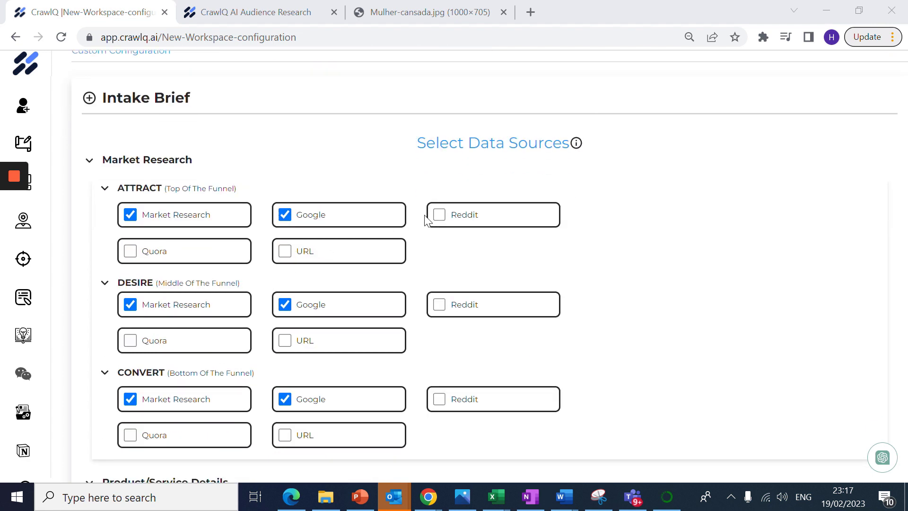
Tick Reddit and Quora for Attract and Convert, and Reddit for Desire, as funnel data sources
{"action": "left_click", "coordinate": [439, 214]}
{"action": "left_click", "coordinate": [130, 251]}
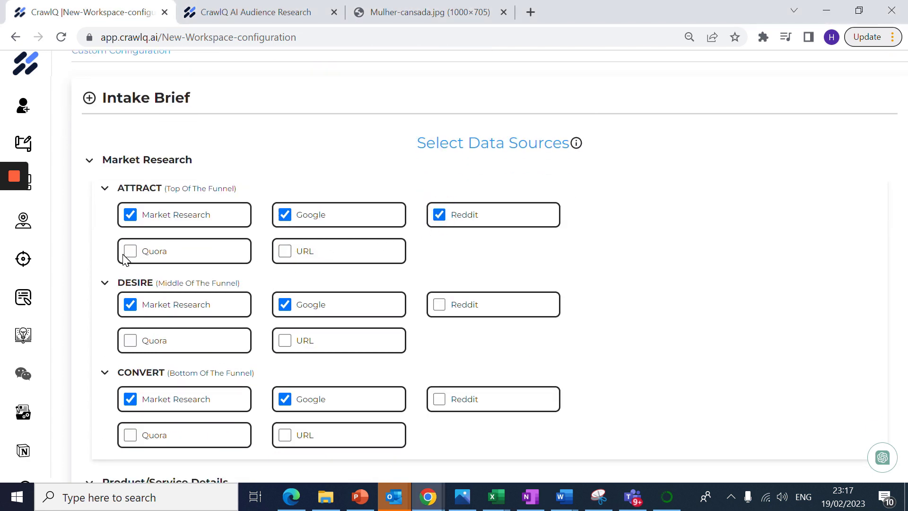
{"action": "left_click", "coordinate": [439, 305]}
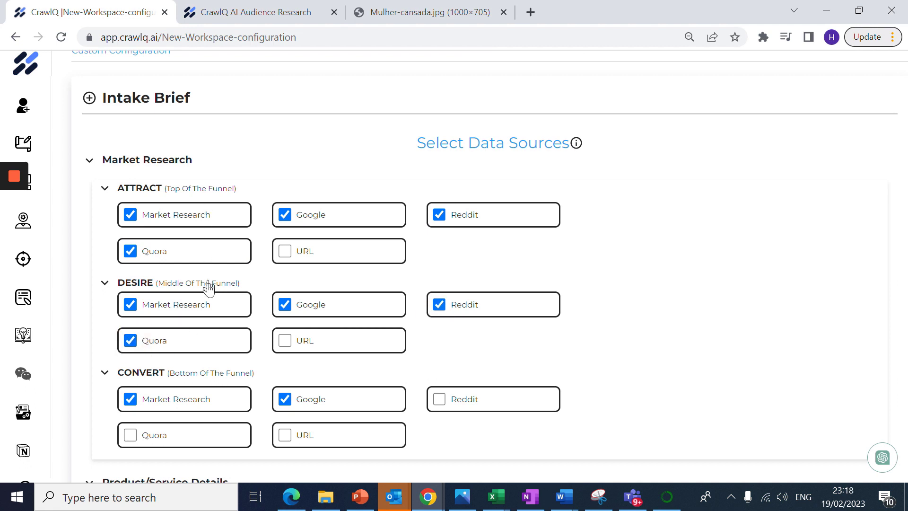
{"action": "scroll", "coordinate": [209, 295], "scroll_direction": "down", "scroll_amount": 1}
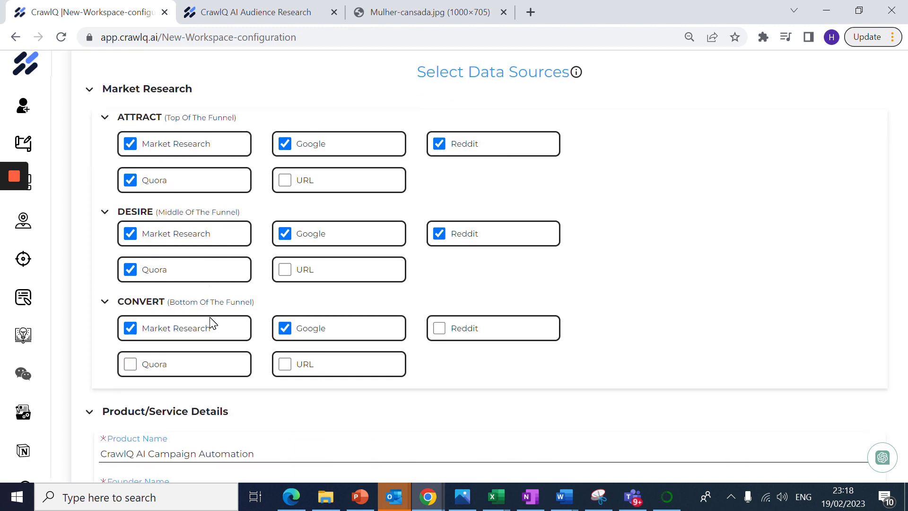
{"action": "scroll", "coordinate": [210, 323], "scroll_direction": "down", "scroll_amount": 1}
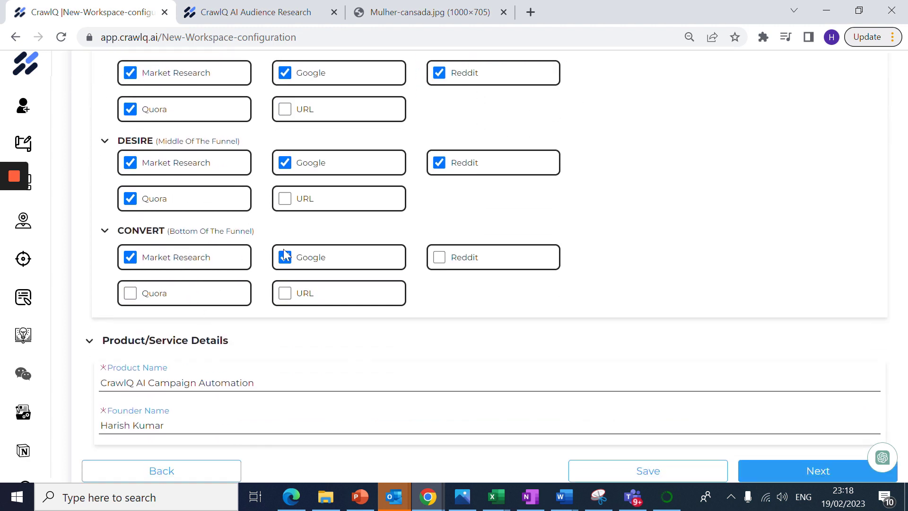
{"action": "left_click", "coordinate": [439, 258]}
{"action": "left_click", "coordinate": [132, 292]}
{"action": "scroll", "coordinate": [358, 323], "scroll_direction": "down", "scroll_amount": 1}
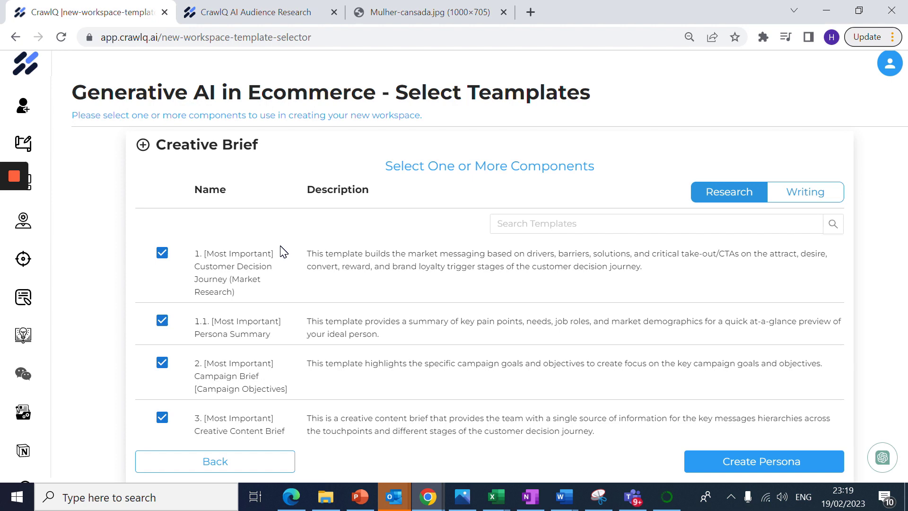
{"action": "scroll", "coordinate": [280, 250], "scroll_direction": "down", "scroll_amount": 1}
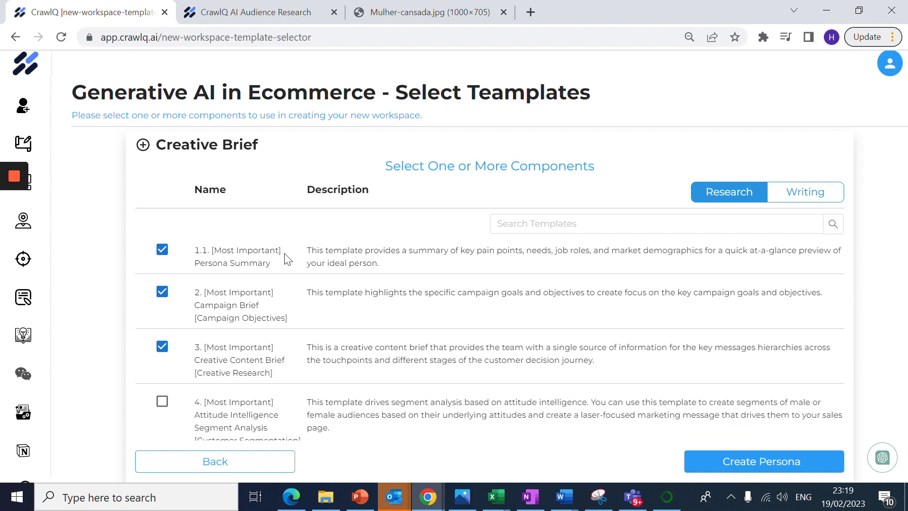
{"action": "scroll", "coordinate": [290, 272], "scroll_direction": "down", "scroll_amount": 1}
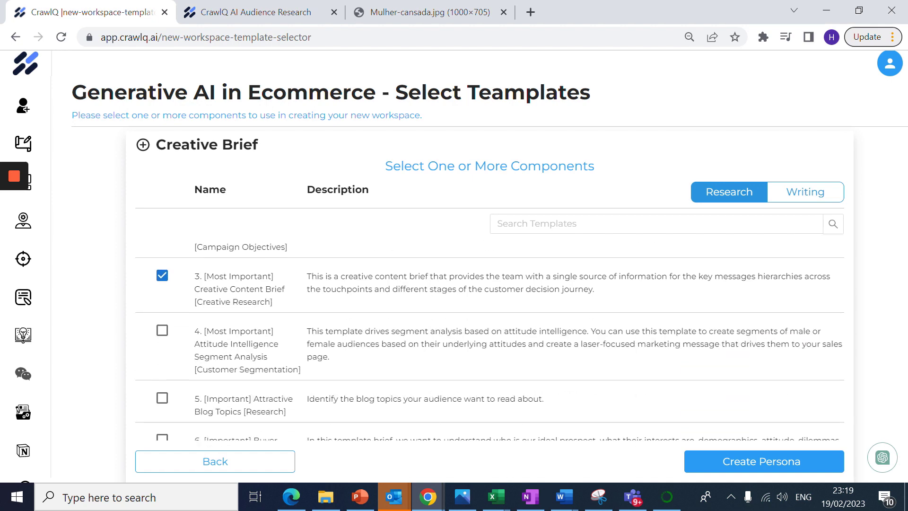
Select the Buyer Persona, Analyze Market Trends and Amazon A+ Listing research templates
{"action": "left_click", "coordinate": [794, 199]}
{"action": "left_click", "coordinate": [728, 202]}
{"action": "scroll", "coordinate": [304, 298], "scroll_direction": "down", "scroll_amount": 1}
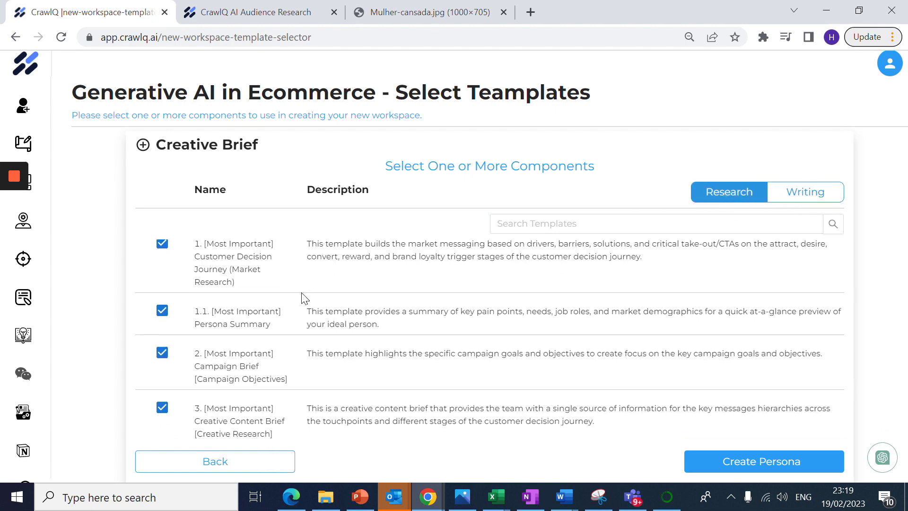
{"action": "scroll", "coordinate": [302, 299], "scroll_direction": "down", "scroll_amount": 2}
{"action": "left_click", "coordinate": [163, 298]}
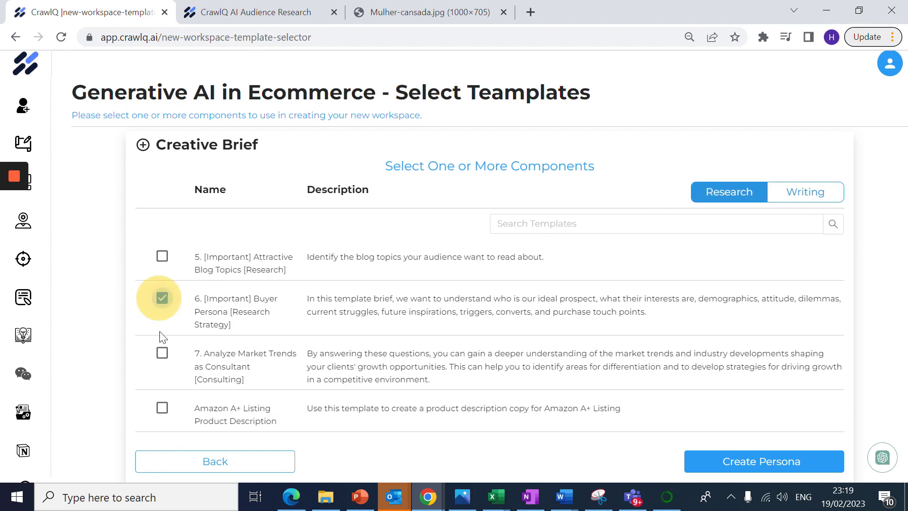
{"action": "left_click", "coordinate": [162, 353]}
{"action": "left_click", "coordinate": [162, 409]}
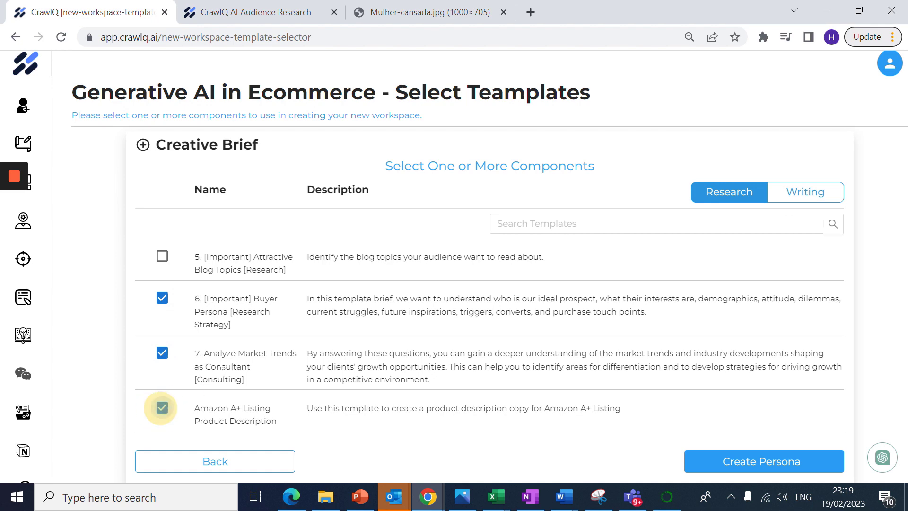
{"action": "scroll", "coordinate": [162, 414], "scroll_direction": "down", "scroll_amount": 2}
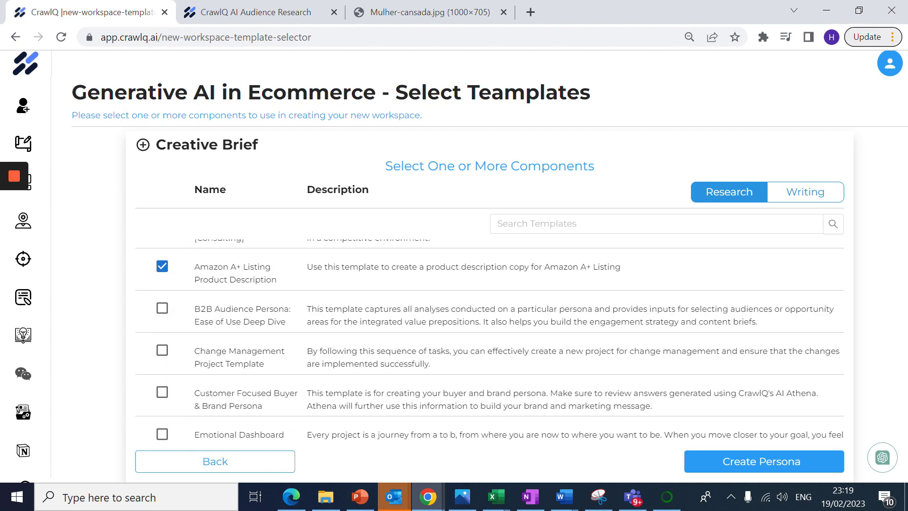
Add Change Management, Customer Focused Buyer & Brand Persona, Emotional Dashboard and Lean Canvas templates, then create the persona
{"action": "left_click", "coordinate": [162, 351]}
{"action": "left_click", "coordinate": [162, 392]}
{"action": "scroll", "coordinate": [237, 379], "scroll_direction": "down", "scroll_amount": 2}
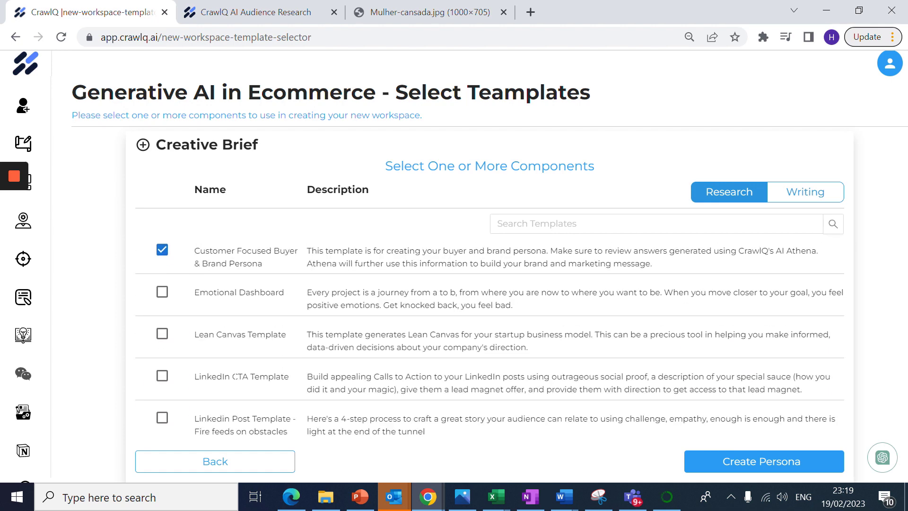
{"action": "left_click", "coordinate": [161, 293]}
{"action": "left_click", "coordinate": [162, 331]}
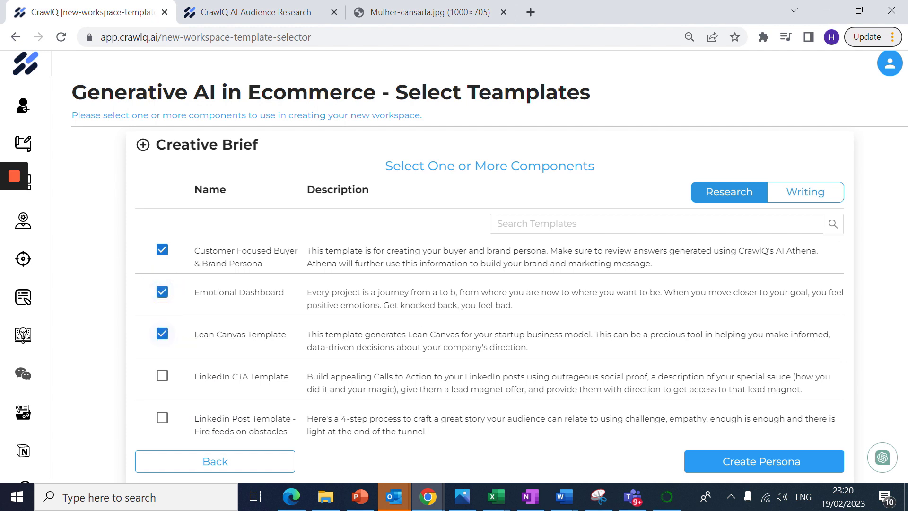
{"action": "left_click", "coordinate": [746, 461]}
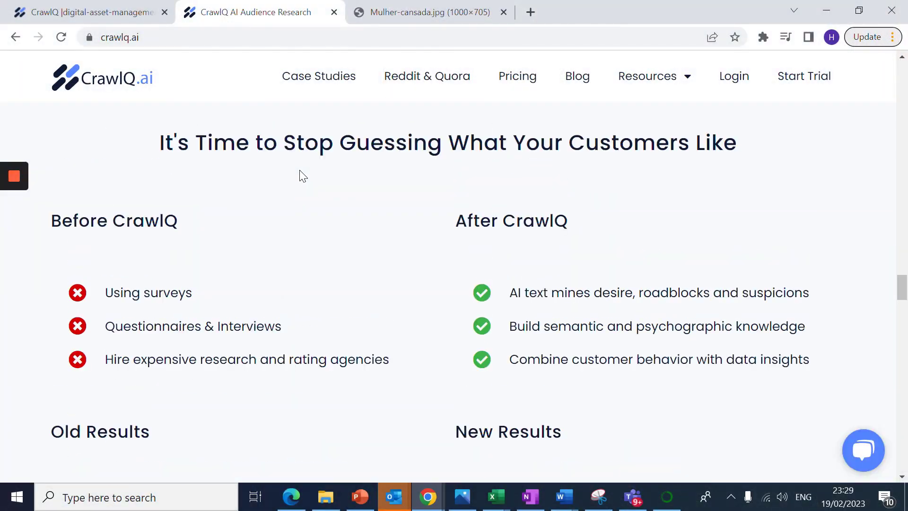
{"action": "scroll", "coordinate": [299, 169], "scroll_direction": "up", "scroll_amount": 5}
{"action": "scroll", "coordinate": [300, 169], "scroll_direction": "up", "scroll_amount": 5}
{"action": "scroll", "coordinate": [299, 170], "scroll_direction": "up", "scroll_amount": 5}
{"action": "scroll", "coordinate": [299, 169], "scroll_direction": "up", "scroll_amount": 5}
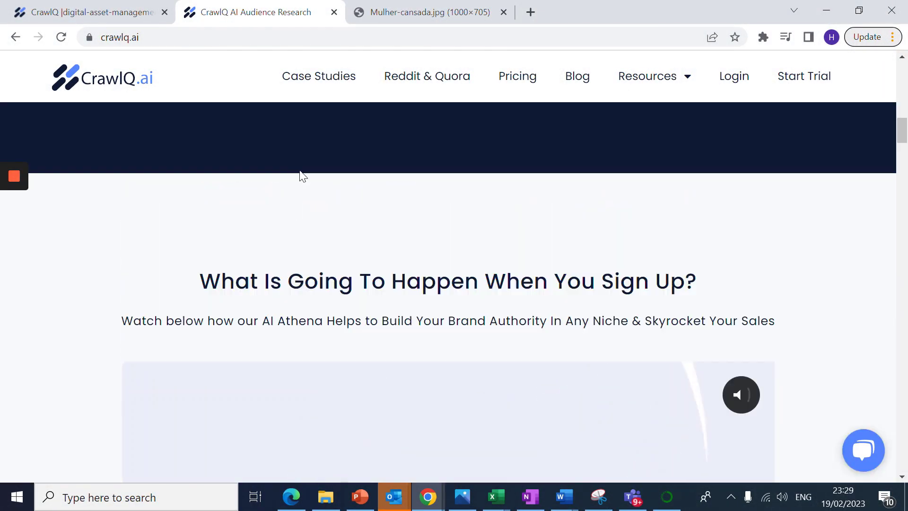
{"action": "scroll", "coordinate": [300, 170], "scroll_direction": "up", "scroll_amount": 5}
{"action": "scroll", "coordinate": [300, 169], "scroll_direction": "up", "scroll_amount": 5}
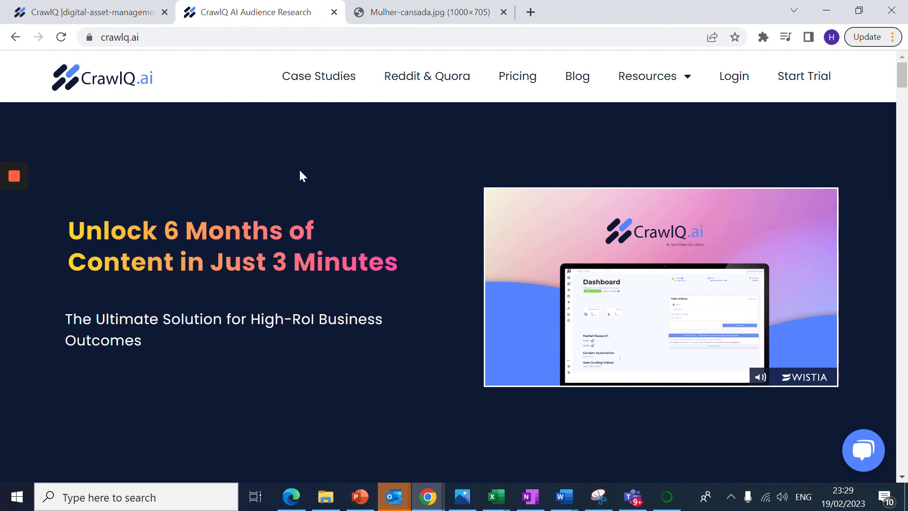
{"action": "scroll", "coordinate": [299, 168], "scroll_direction": "down", "scroll_amount": 1}
{"action": "scroll", "coordinate": [299, 169], "scroll_direction": "down", "scroll_amount": 1}
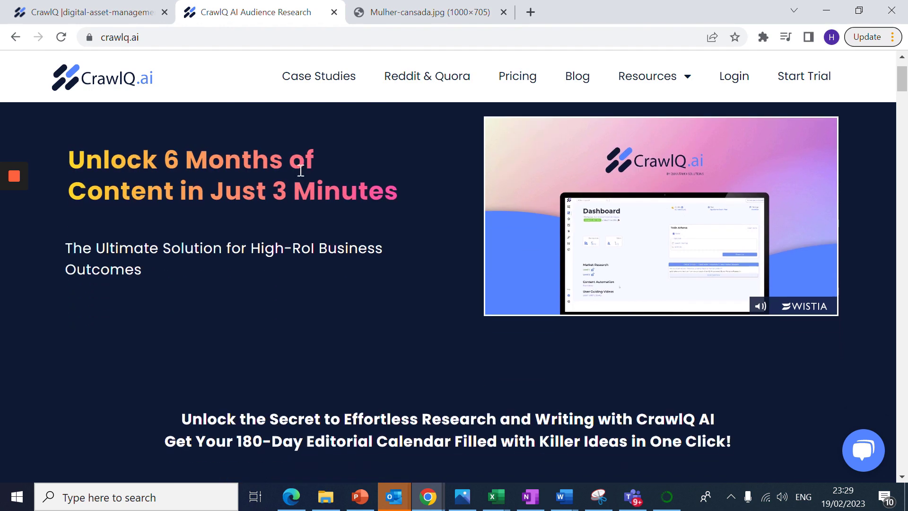
{"action": "scroll", "coordinate": [300, 171], "scroll_direction": "up", "scroll_amount": 1}
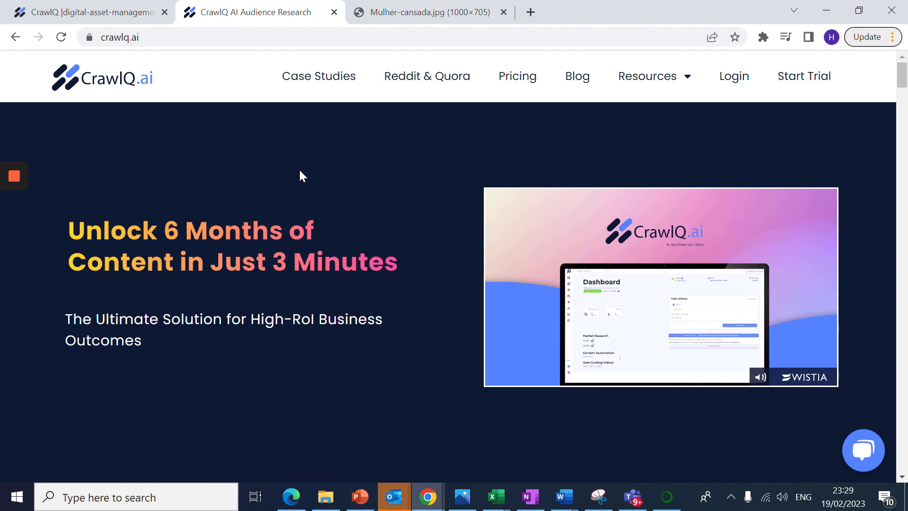